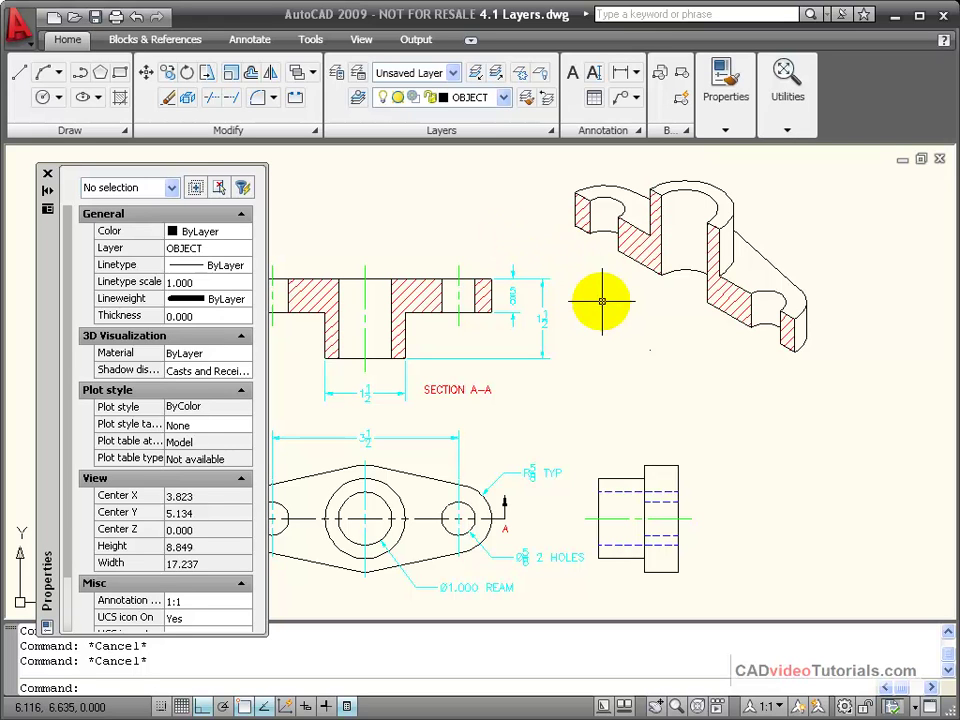
# Step: Select the isometric view's hatch to inspect its properties, then clear the selection
pyautogui.click(648, 244)
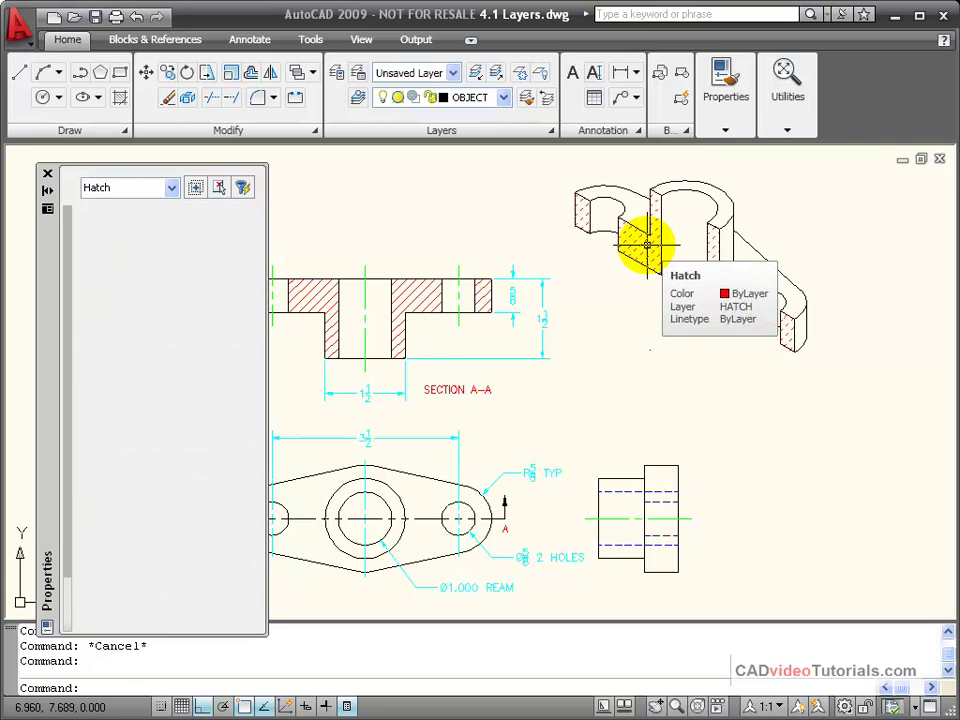
pyautogui.moveTo(752, 160)
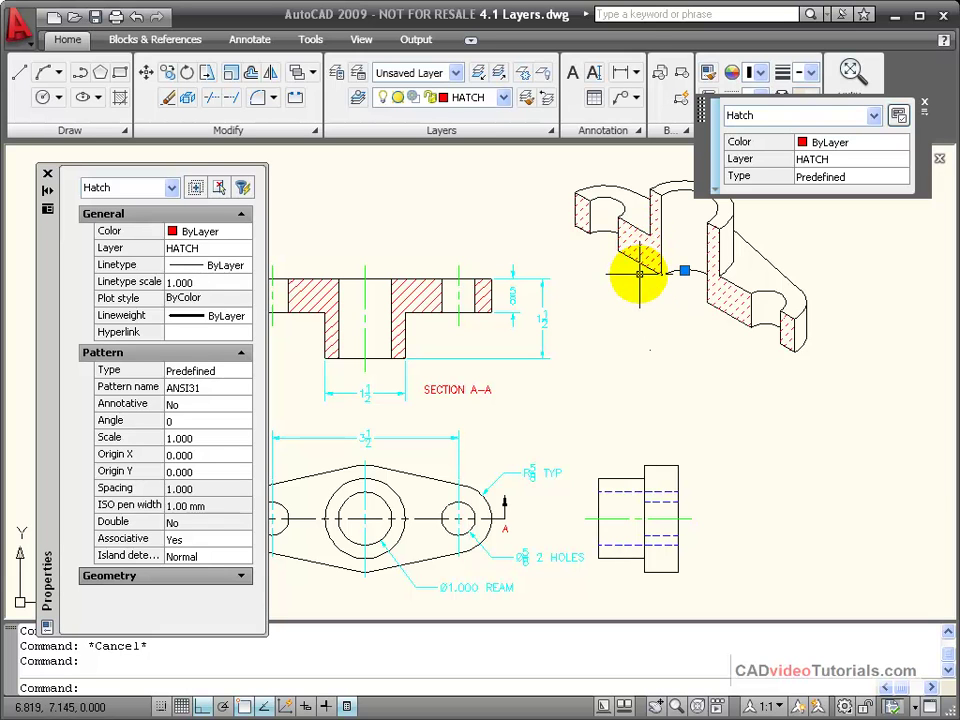
pyautogui.press('Escape')
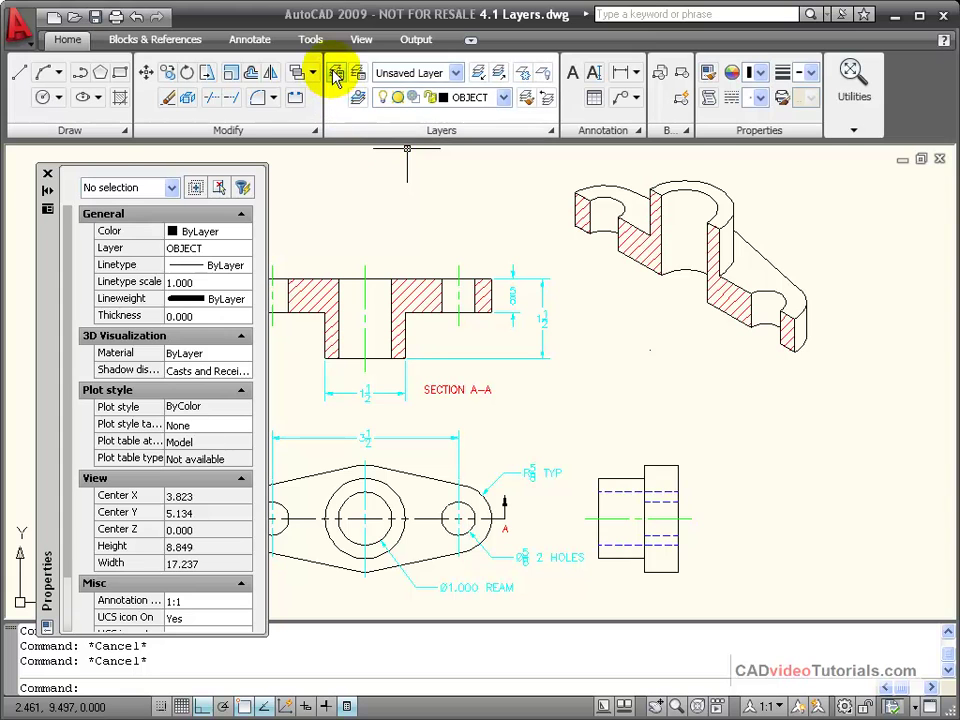
# Step: Change the HATCH layer's colour from red to blue (index 5) in the Layer Properties Manager
pyautogui.click(47, 173)
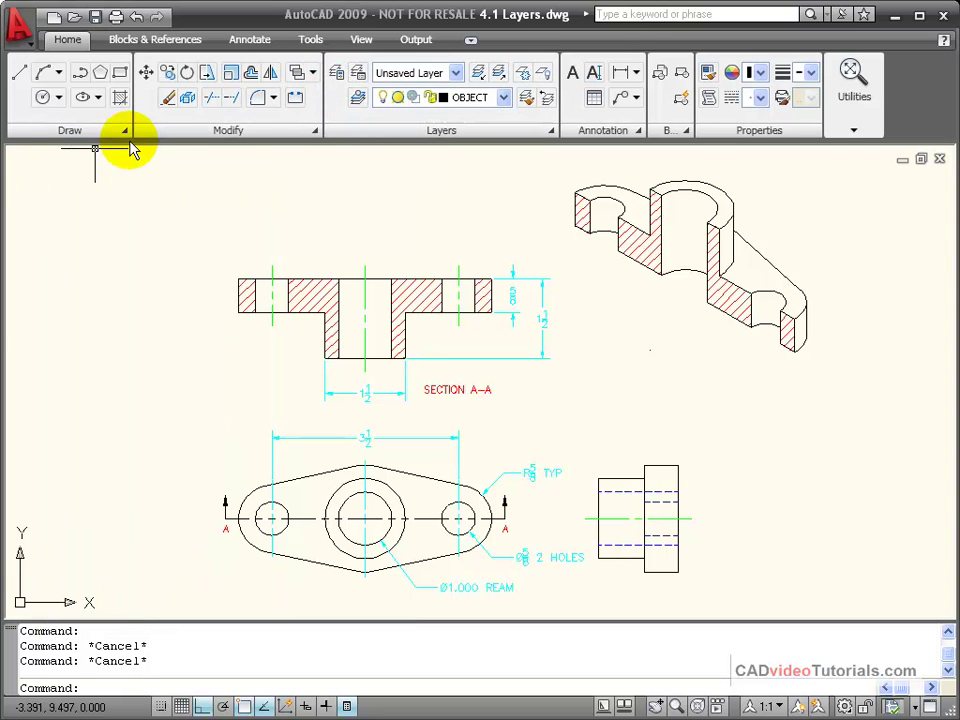
pyautogui.click(338, 74)
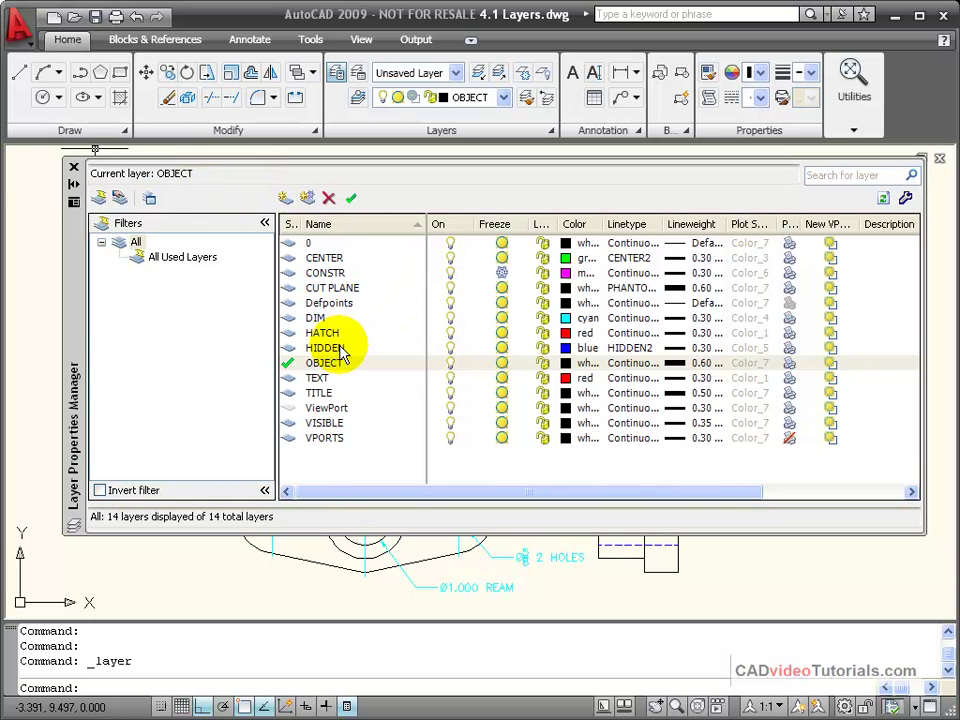
pyautogui.click(566, 333)
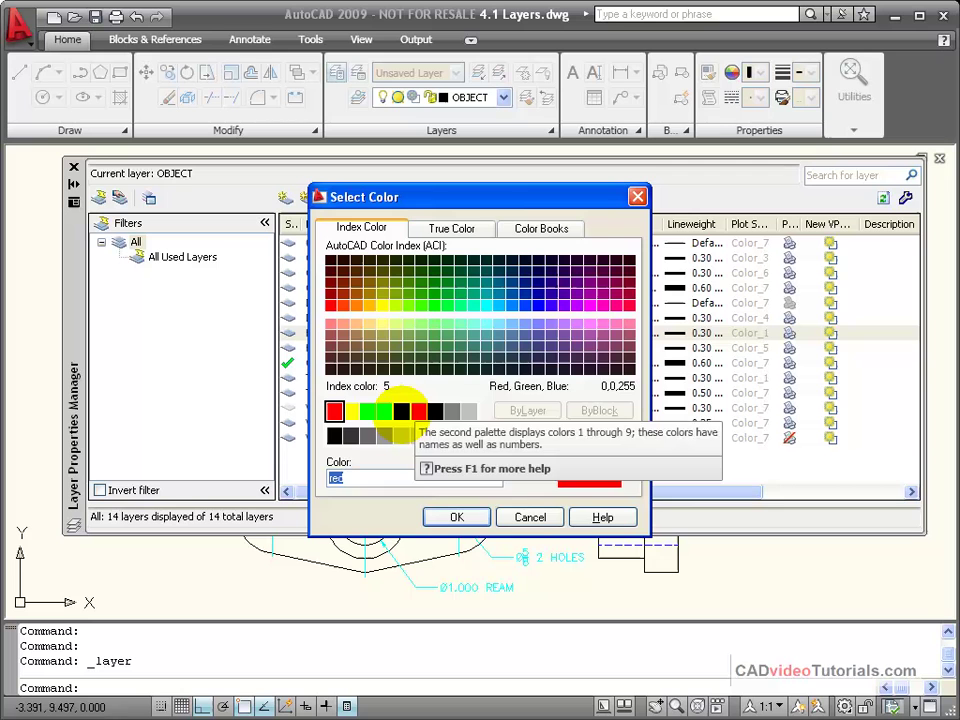
pyautogui.click(401, 411)
pyautogui.click(459, 513)
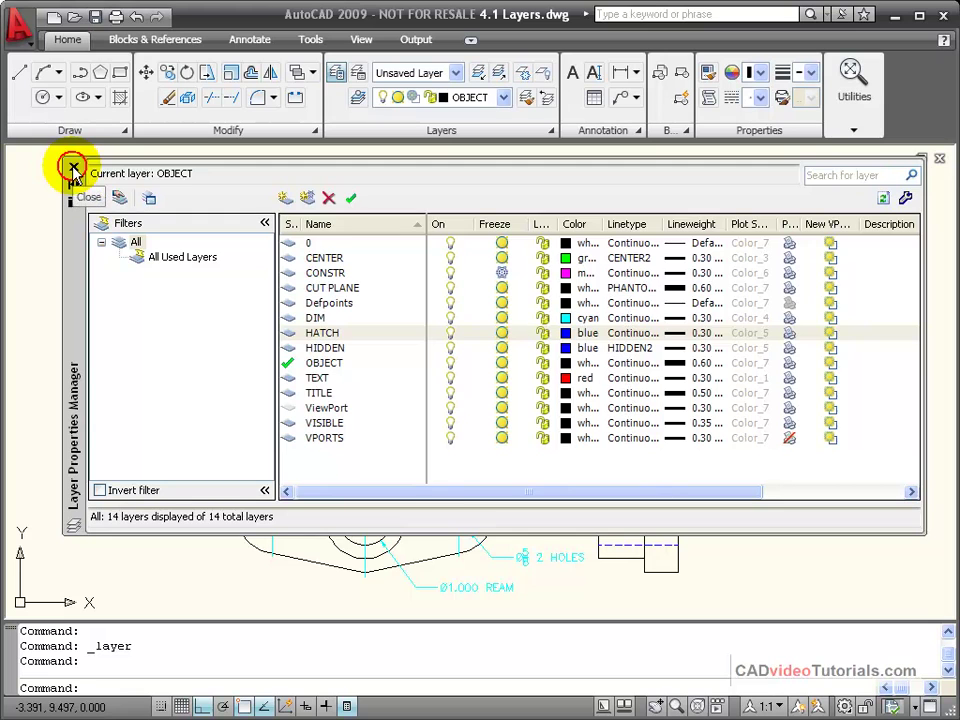
pyautogui.click(73, 168)
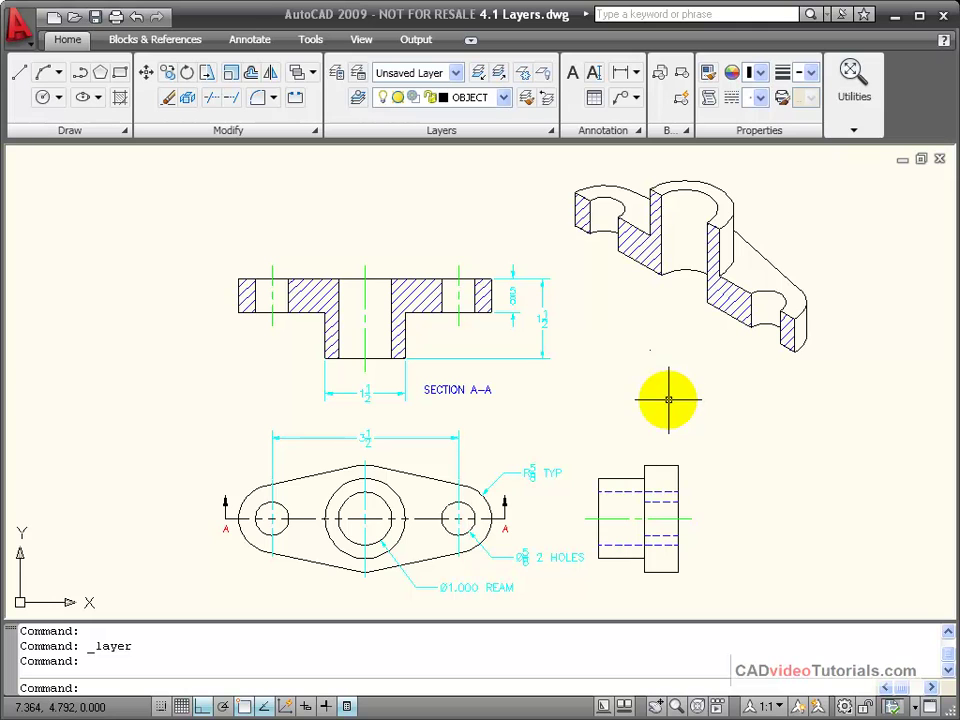
# Step: Undo the HATCH layer colour change so the hatching returns to red
pyautogui.click(136, 17)
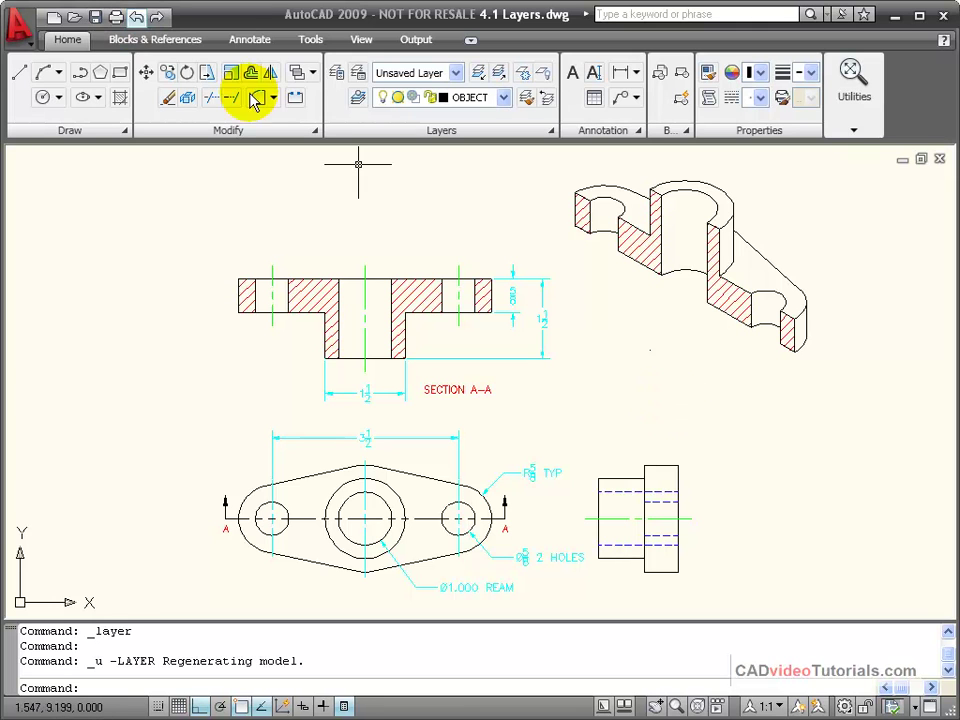
pyautogui.click(636, 241)
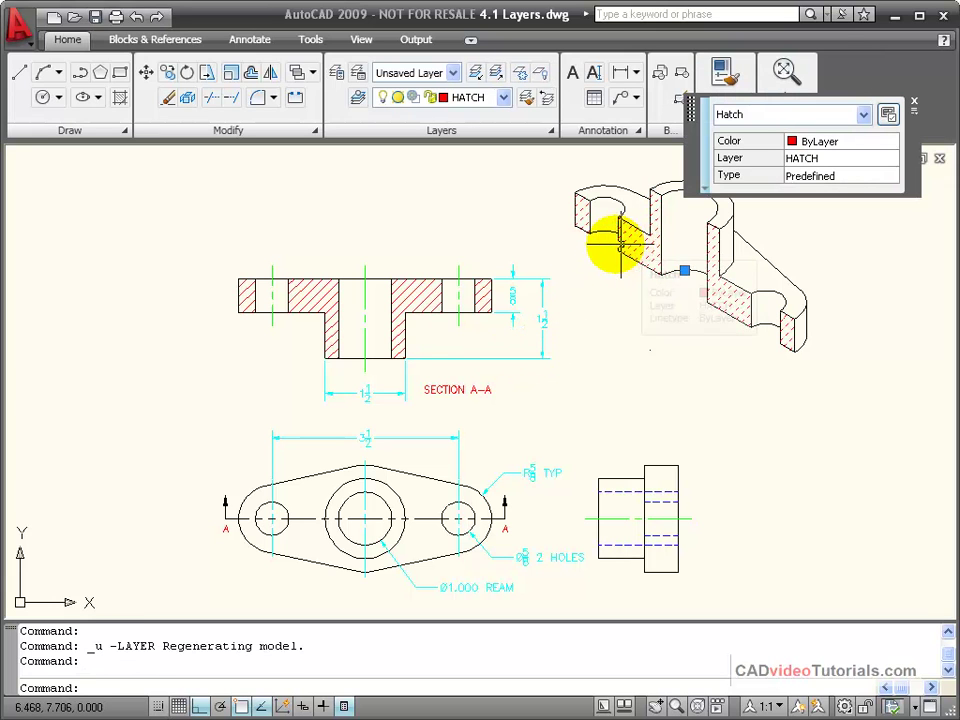
pyautogui.click(497, 99)
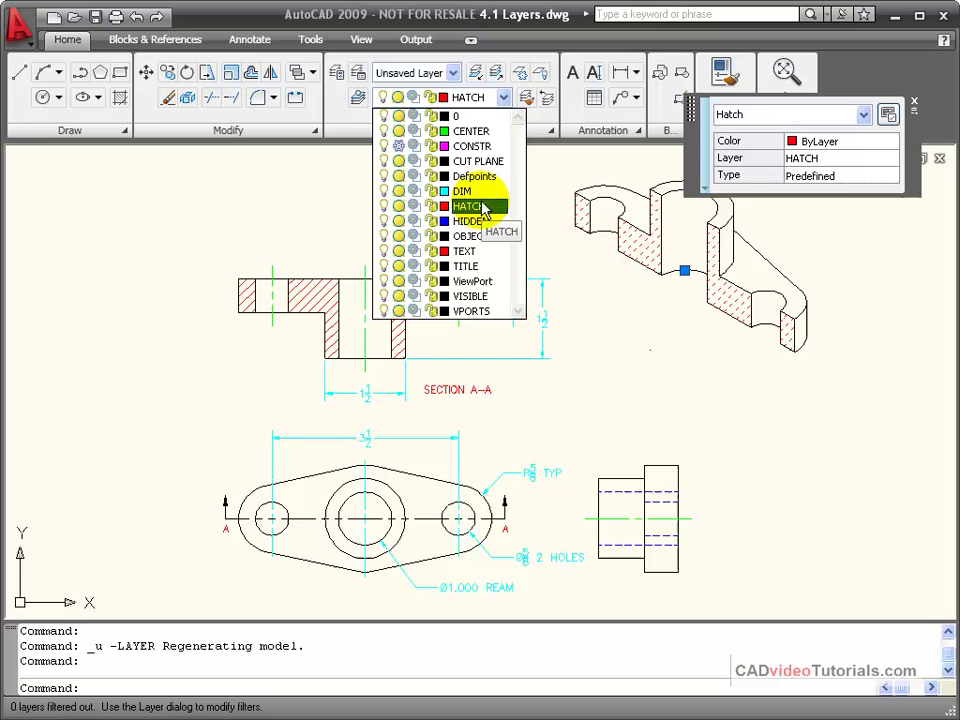
pyautogui.click(487, 298)
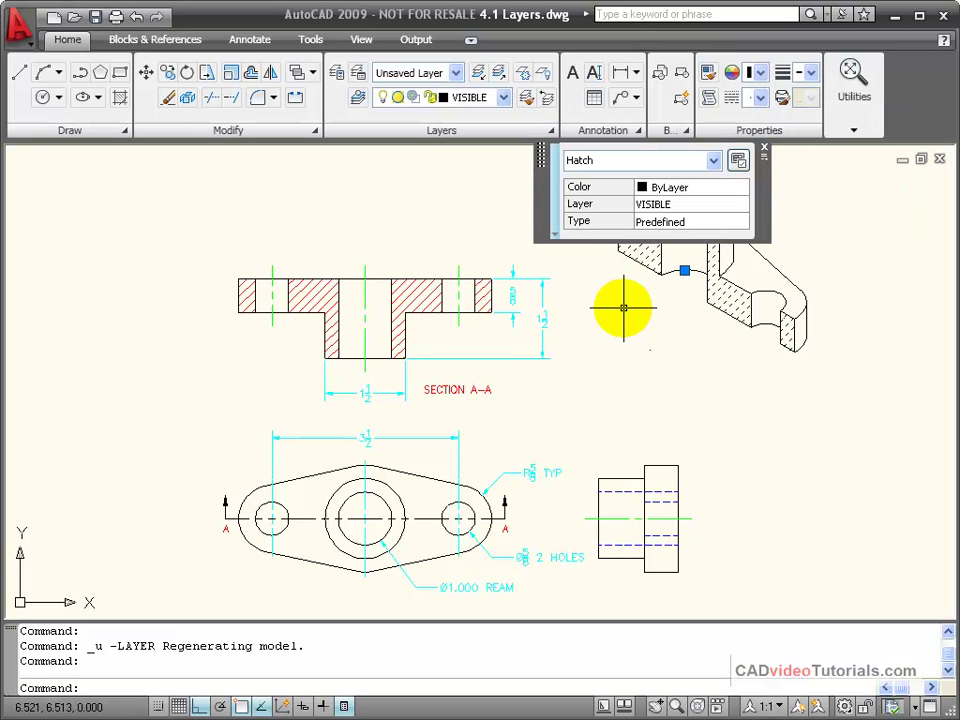
pyautogui.press('Escape')
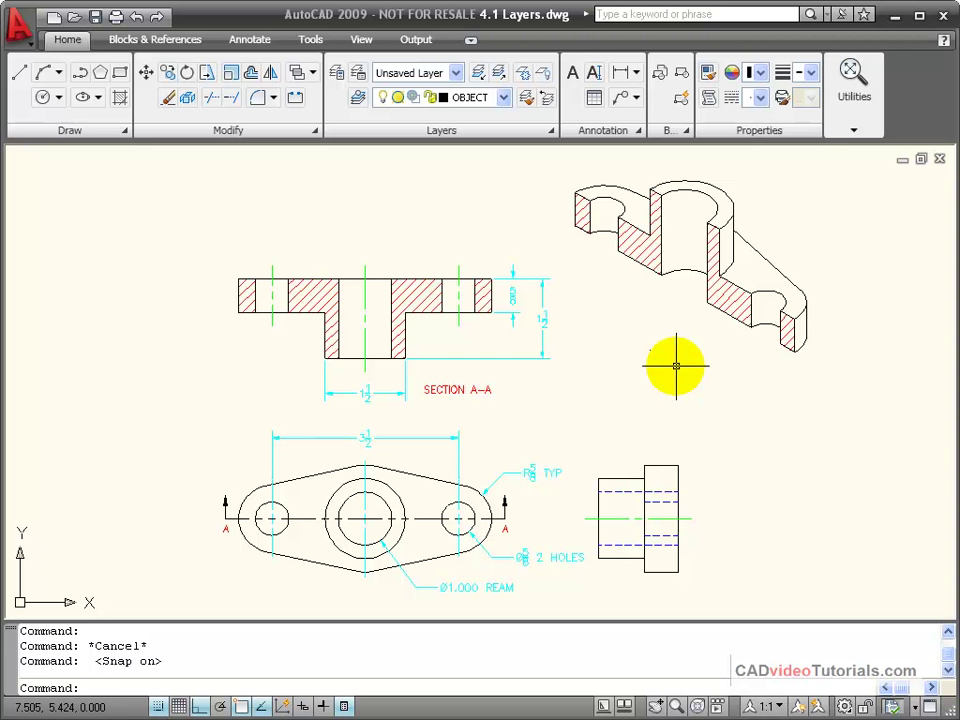
# Step: Override the side view's top hidden line colour to Red via Quick Properties
pyautogui.click(622, 493)
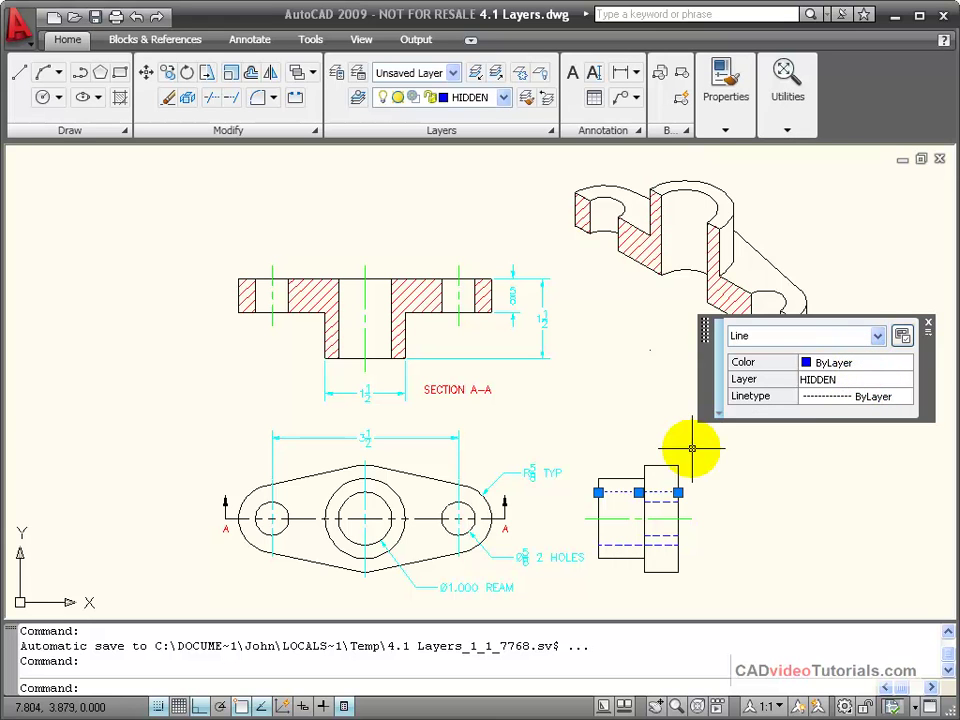
pyautogui.click(900, 367)
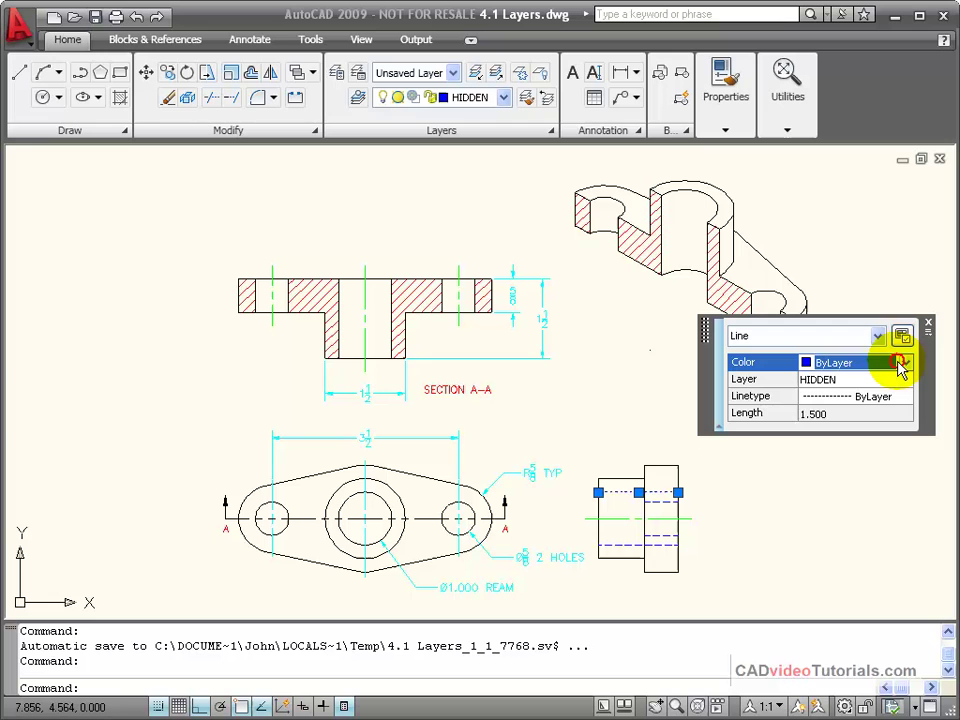
pyautogui.click(904, 363)
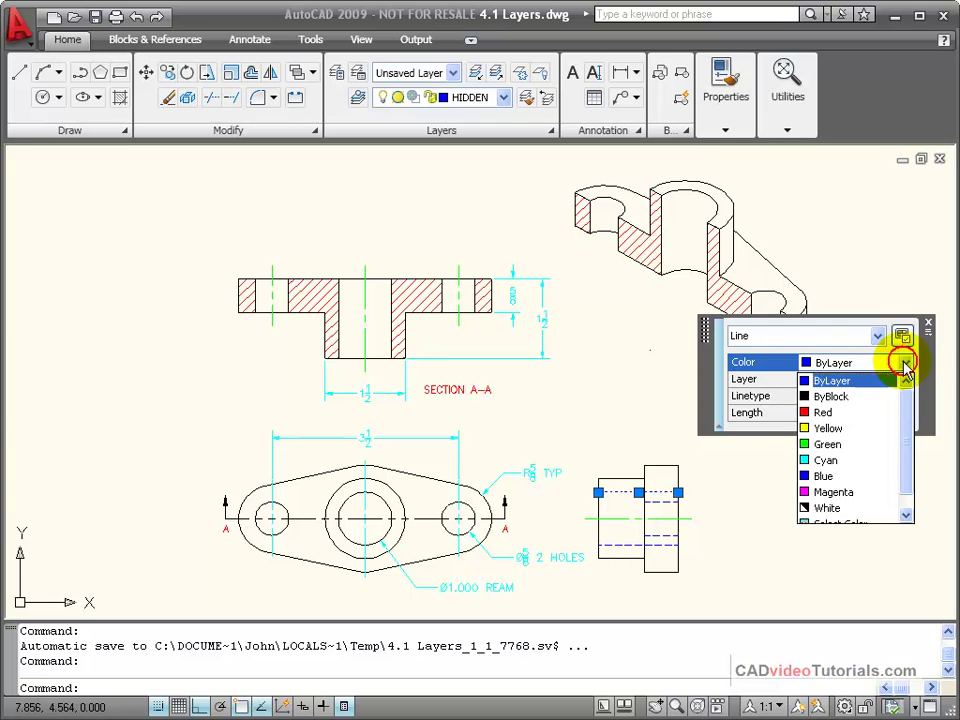
pyautogui.click(862, 413)
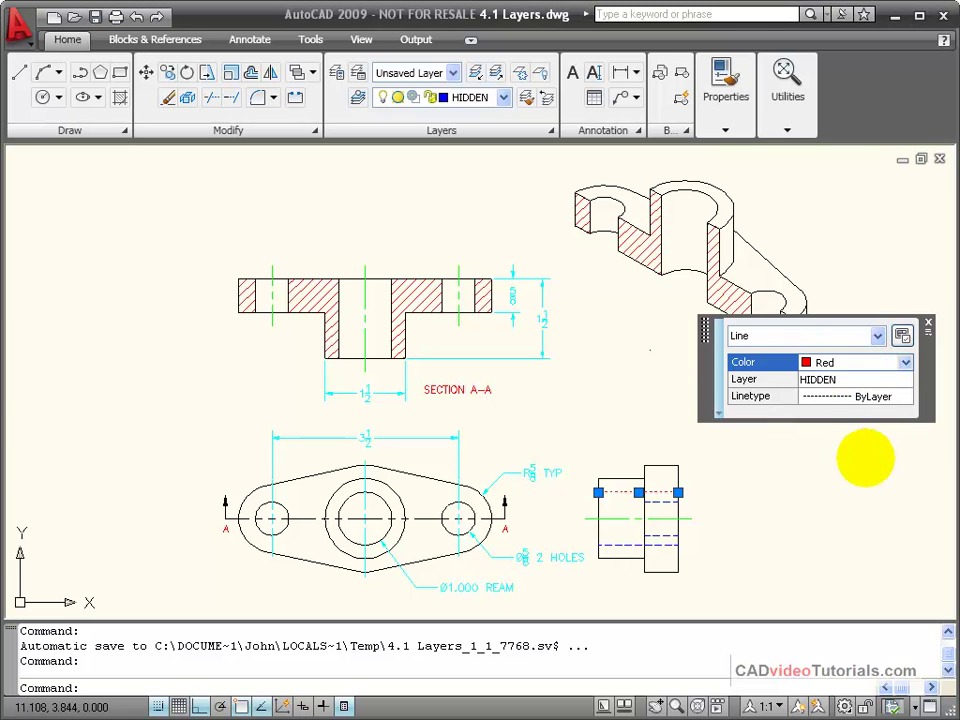
pyautogui.press('Escape')
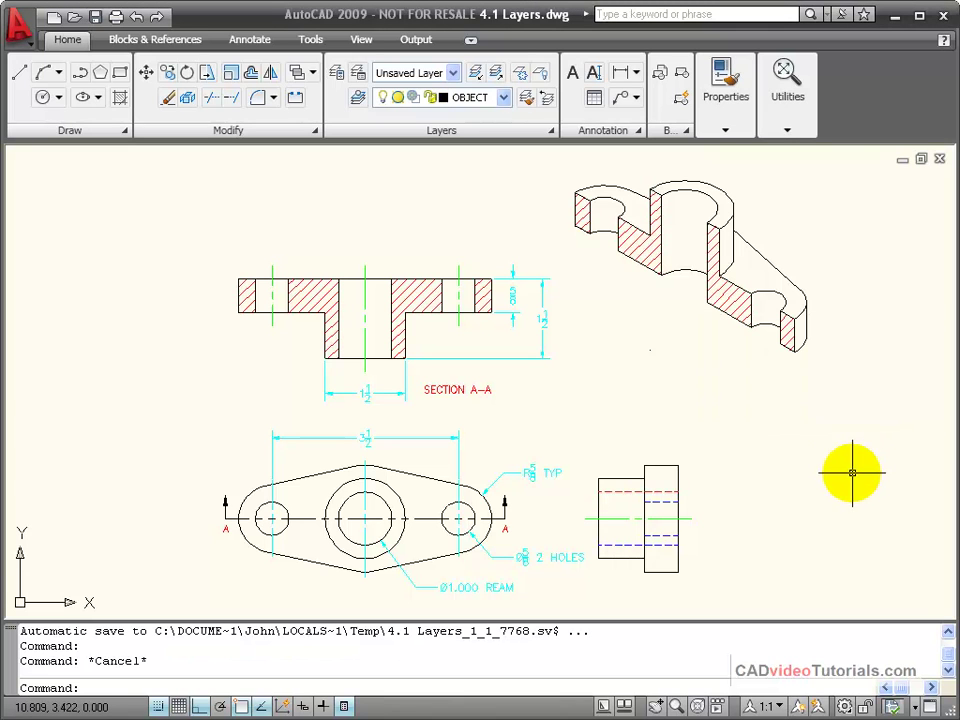
# Step: Move the red top line in the side view onto the VISIBLE layer
pyautogui.click(622, 490)
pyautogui.click(700, 440)
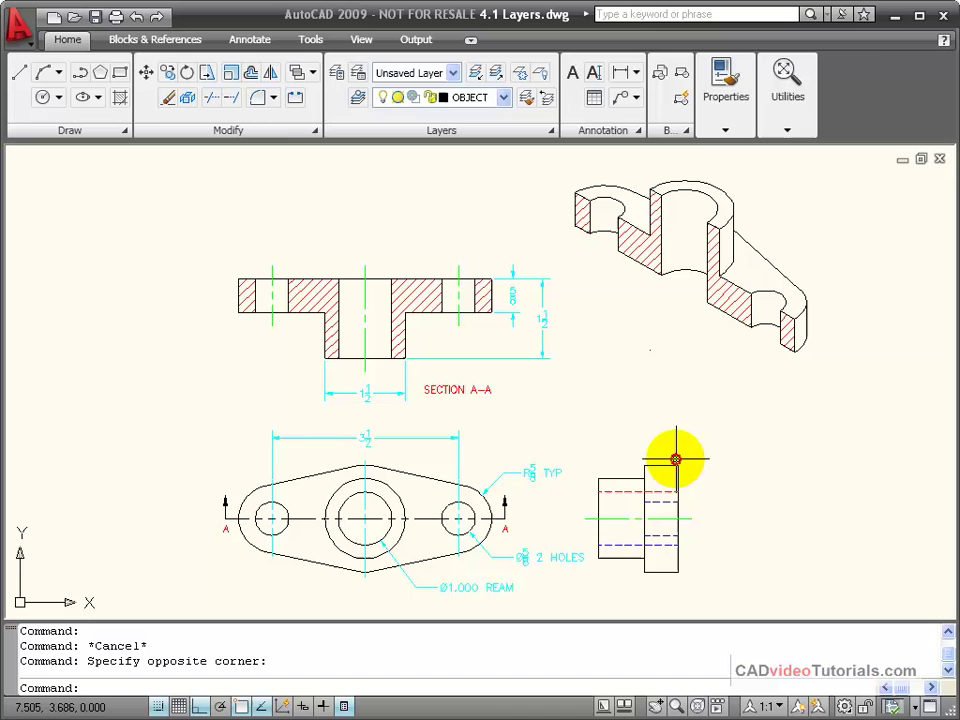
pyautogui.click(636, 492)
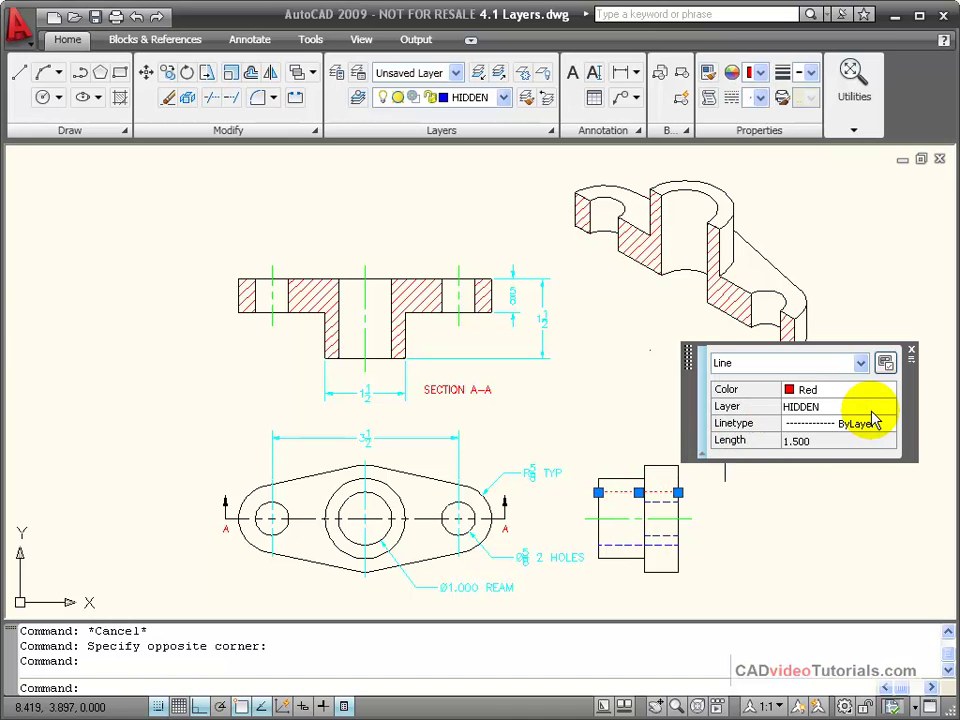
pyautogui.click(872, 408)
pyautogui.click(887, 407)
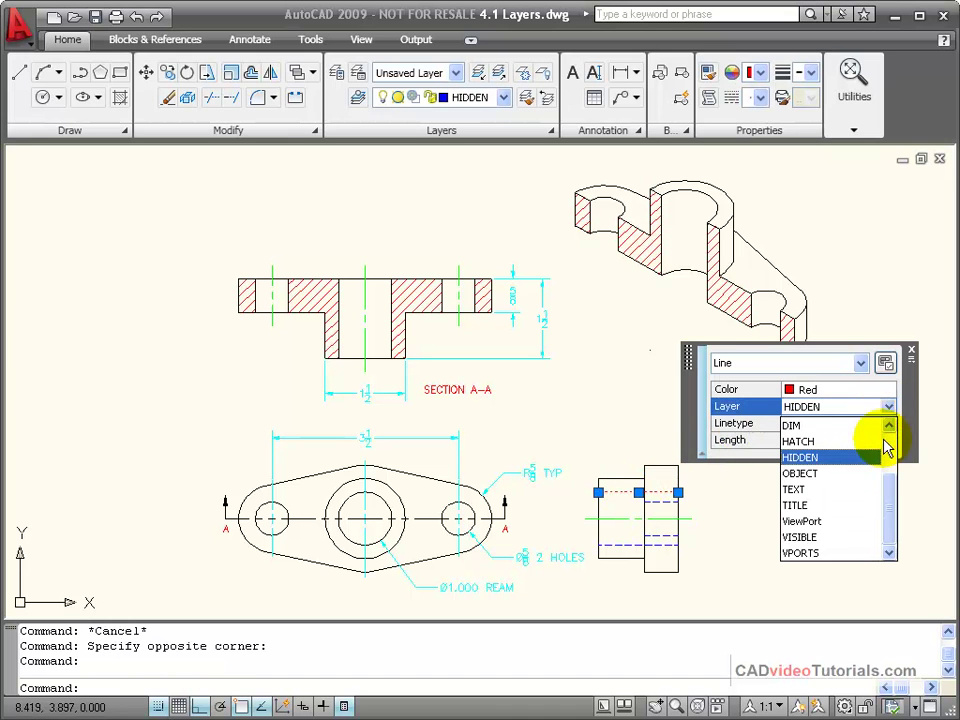
pyautogui.click(857, 537)
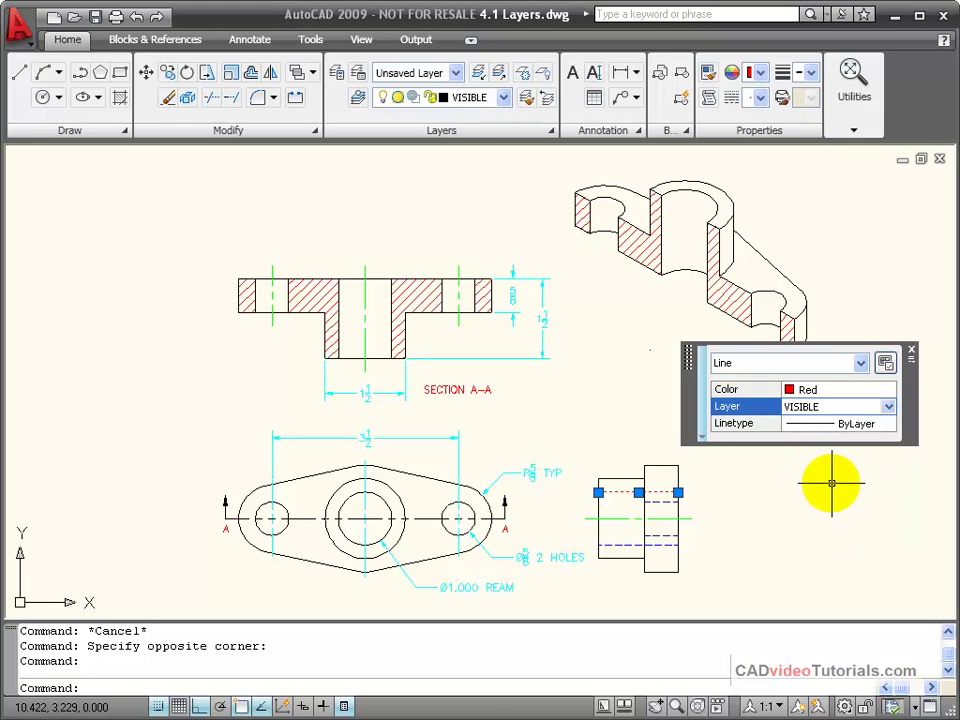
pyautogui.press('Escape')
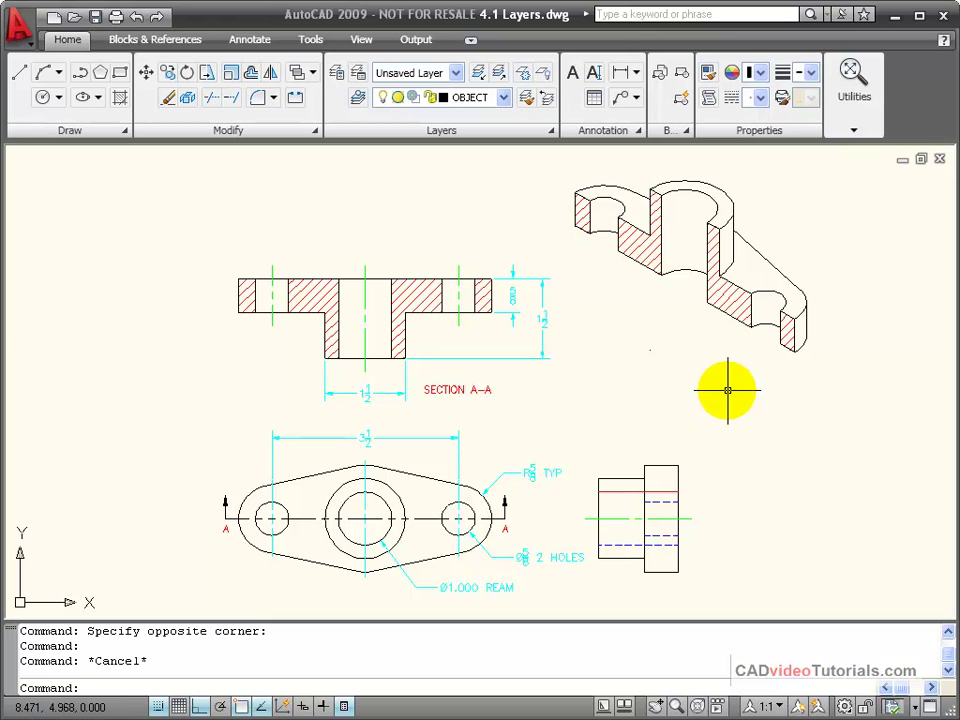
# Step: Undo the line's colour and layer changes with Ctrl+Z, cancelling a stray selection window
pyautogui.hotkey('ctrl', 'z')
pyautogui.hotkey('ctrl', 'z')
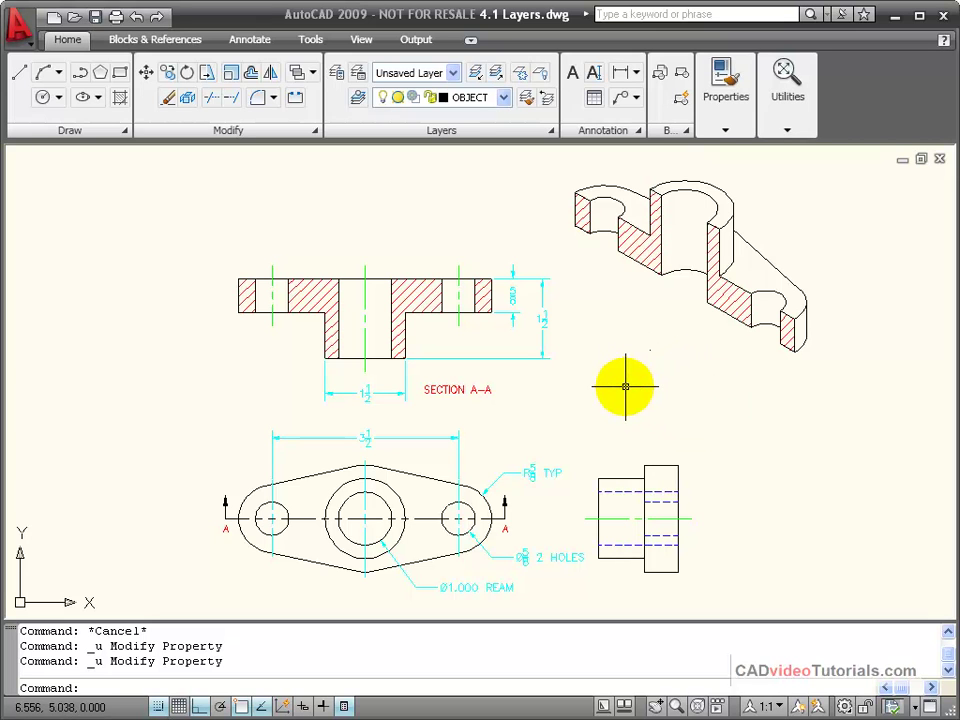
pyautogui.click(681, 407)
pyautogui.press('Escape')
pyautogui.click(686, 364)
pyautogui.press('Escape')
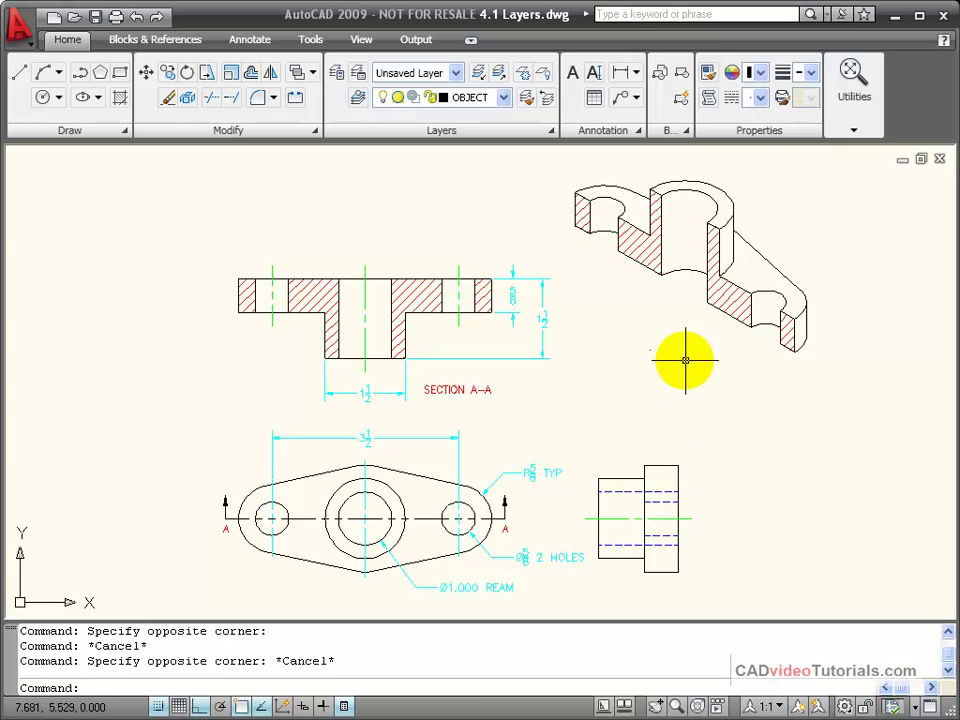
pyautogui.click(765, 79)
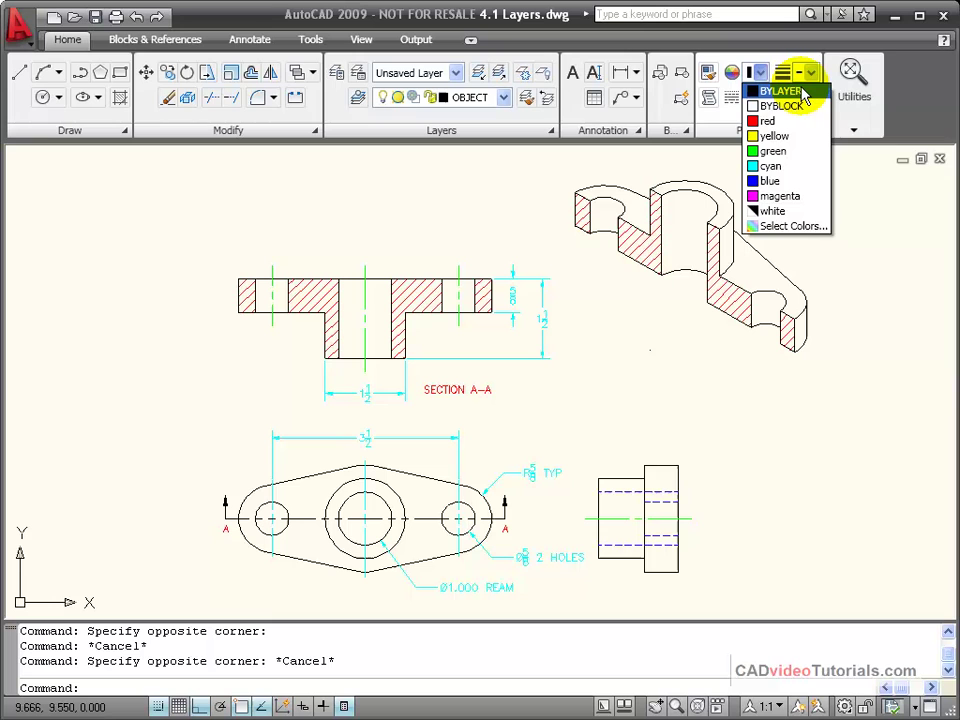
pyautogui.click(802, 91)
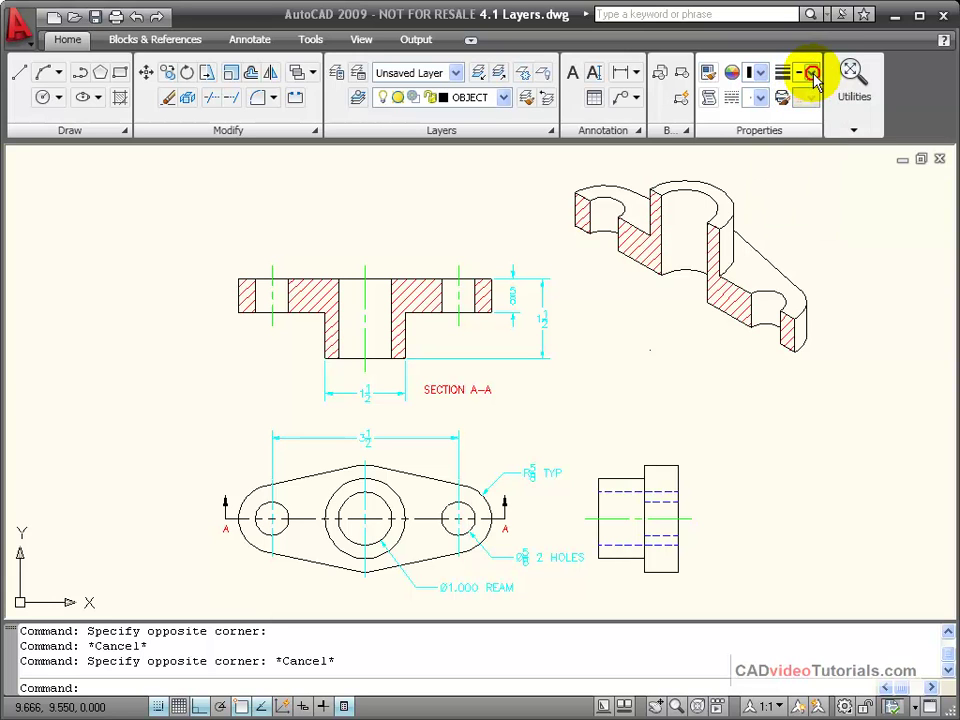
pyautogui.click(814, 78)
pyautogui.click(810, 80)
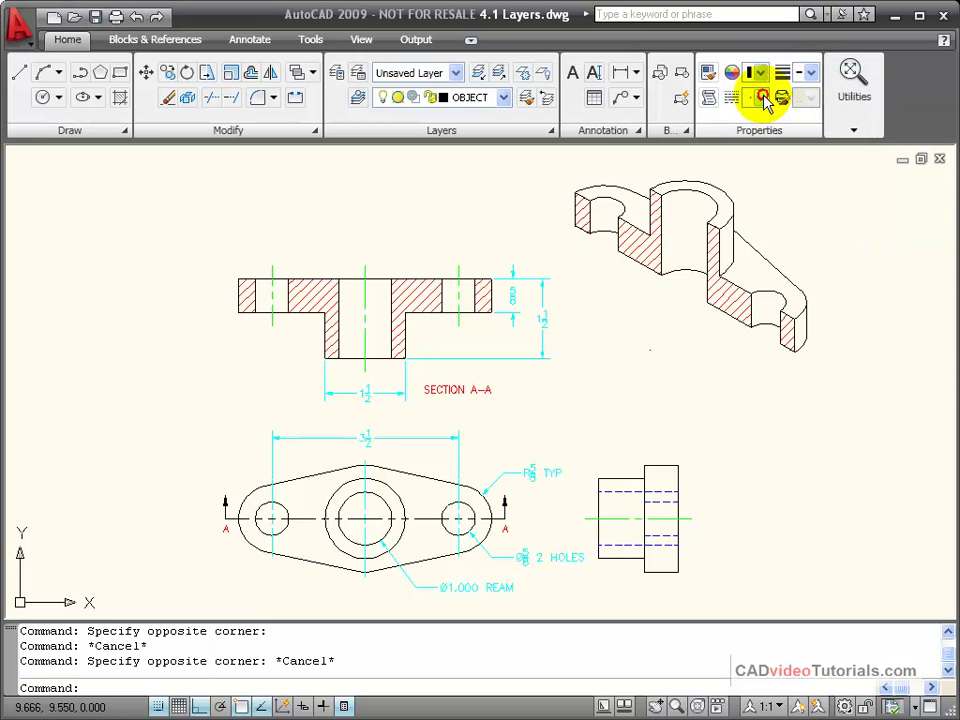
pyautogui.click(763, 98)
pyautogui.click(765, 170)
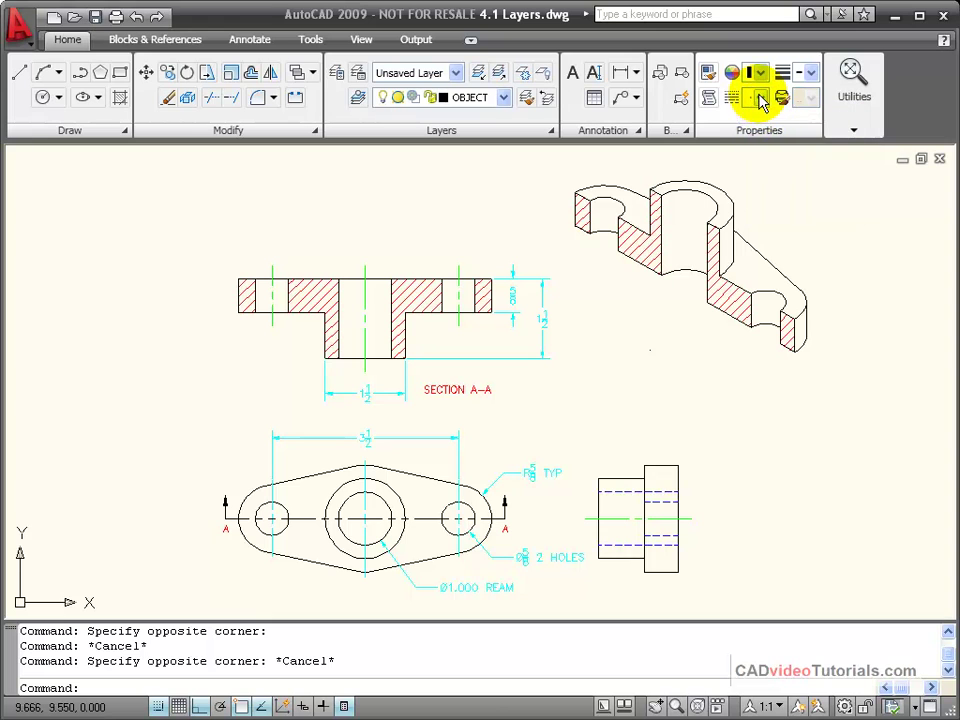